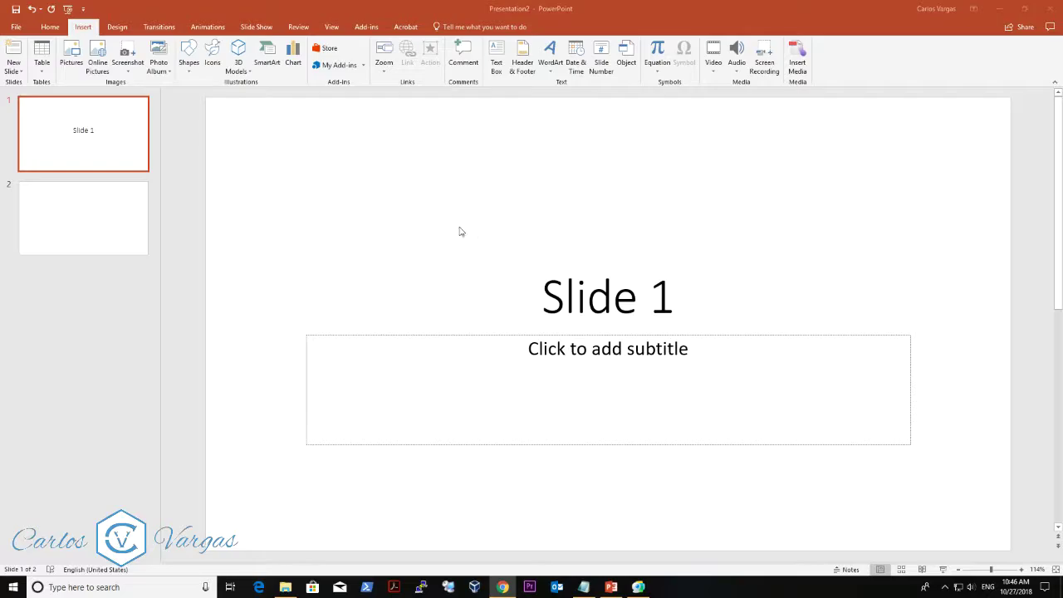
On slide 2, search Online Video for 'Video 5 Minutos Countdown con Musica - Español' on YouTube.
{"action": "left_click", "coordinate": [133, 241]}
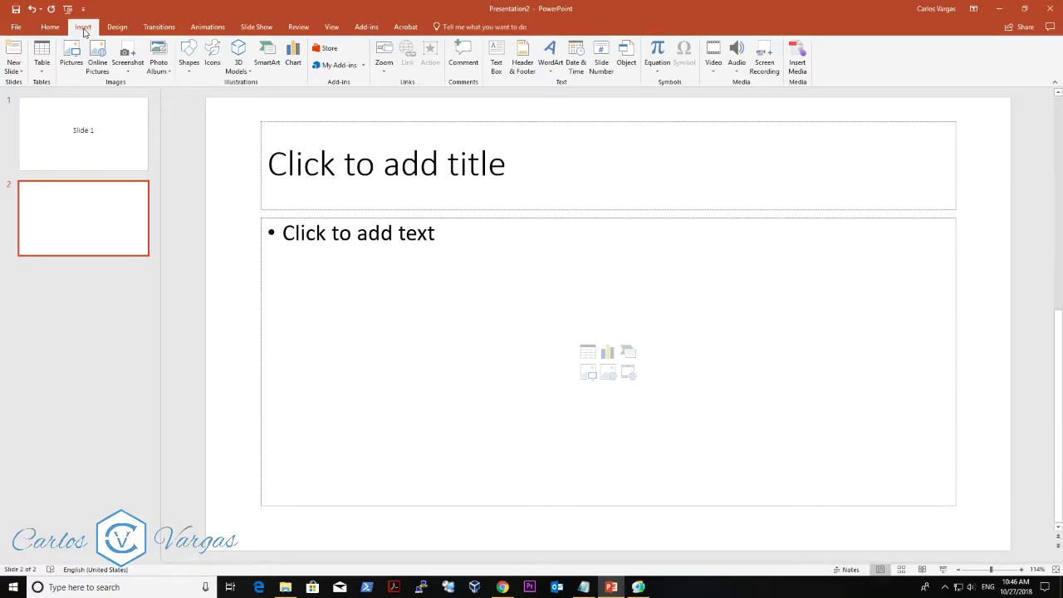
{"action": "left_click", "coordinate": [714, 73]}
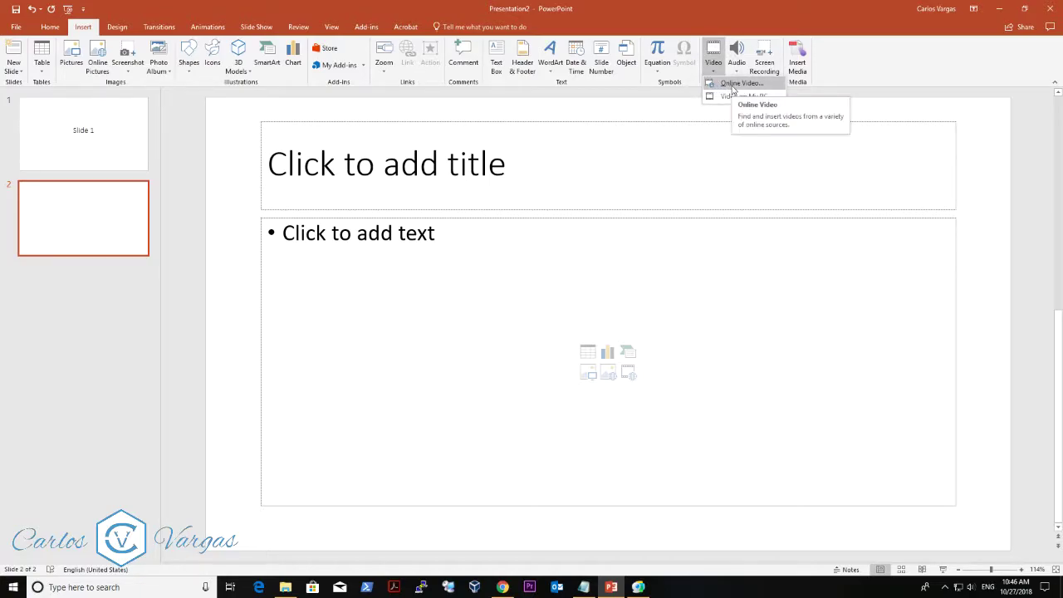
{"action": "left_click", "coordinate": [733, 84]}
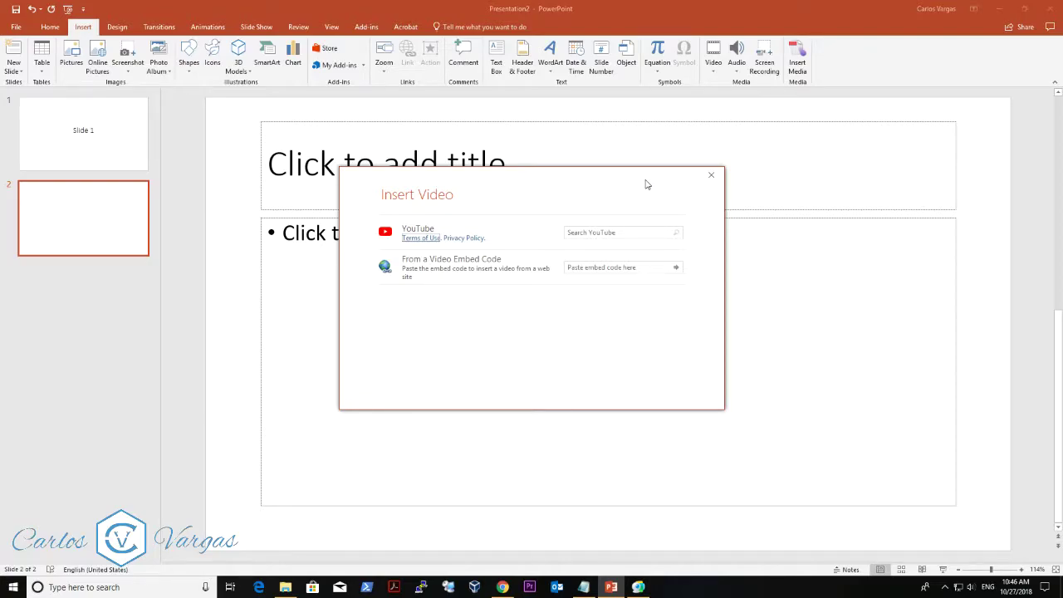
{"action": "left_click", "coordinate": [603, 232]}
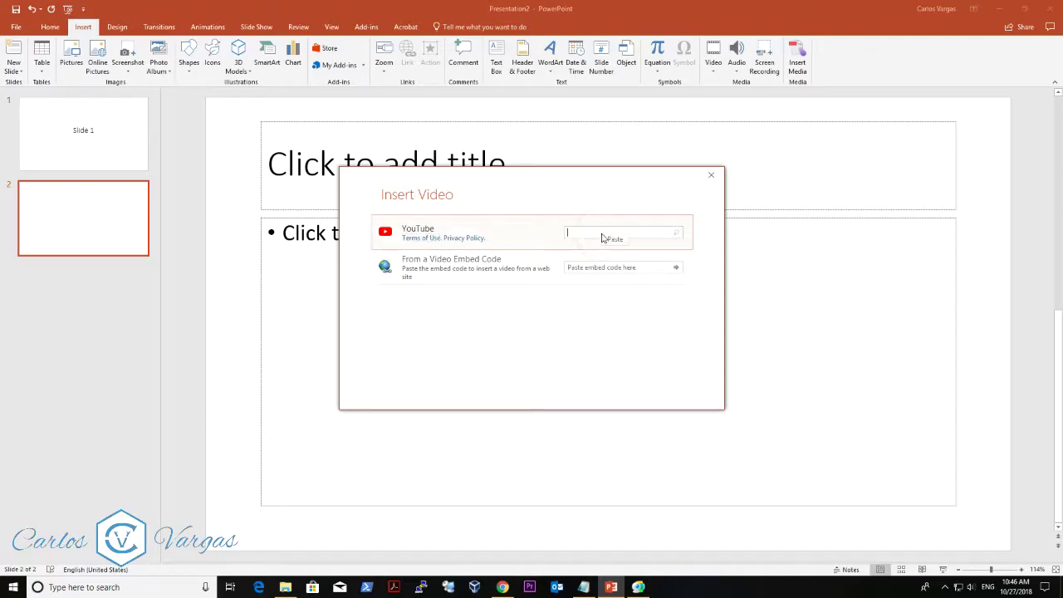
{"action": "left_click", "coordinate": [614, 239]}
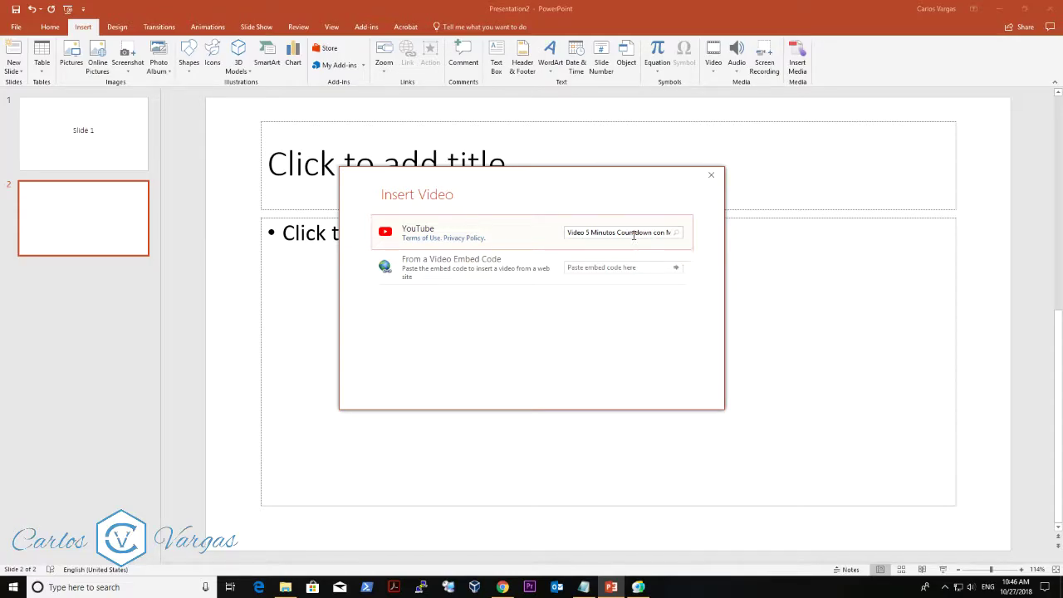
{"action": "left_click", "coordinate": [677, 234]}
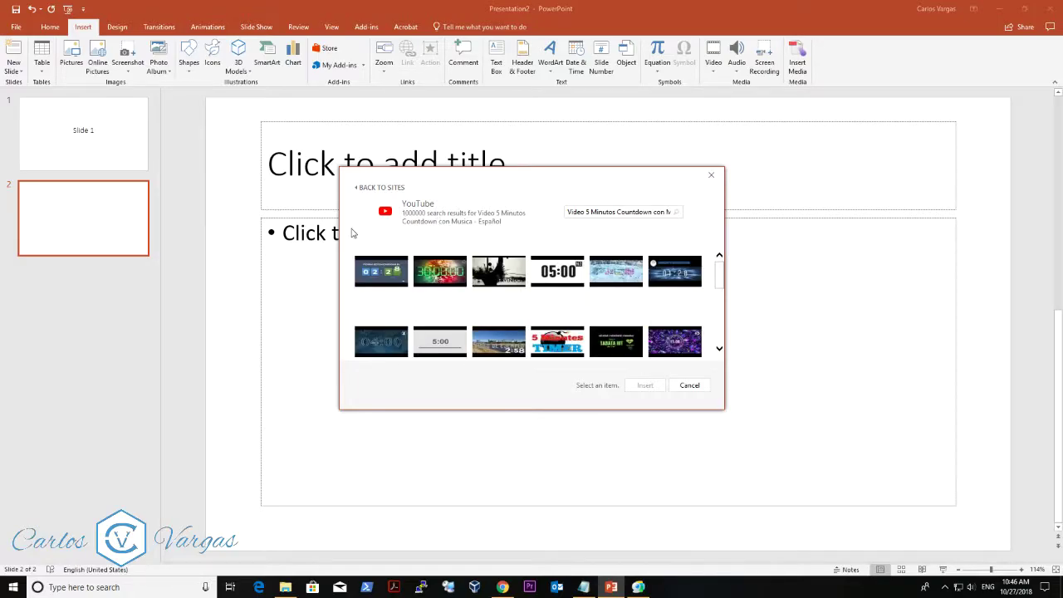
Insert the first countdown result and stretch it to fill slide 2 at 7.5" by 13.33".
{"action": "left_click", "coordinate": [384, 273]}
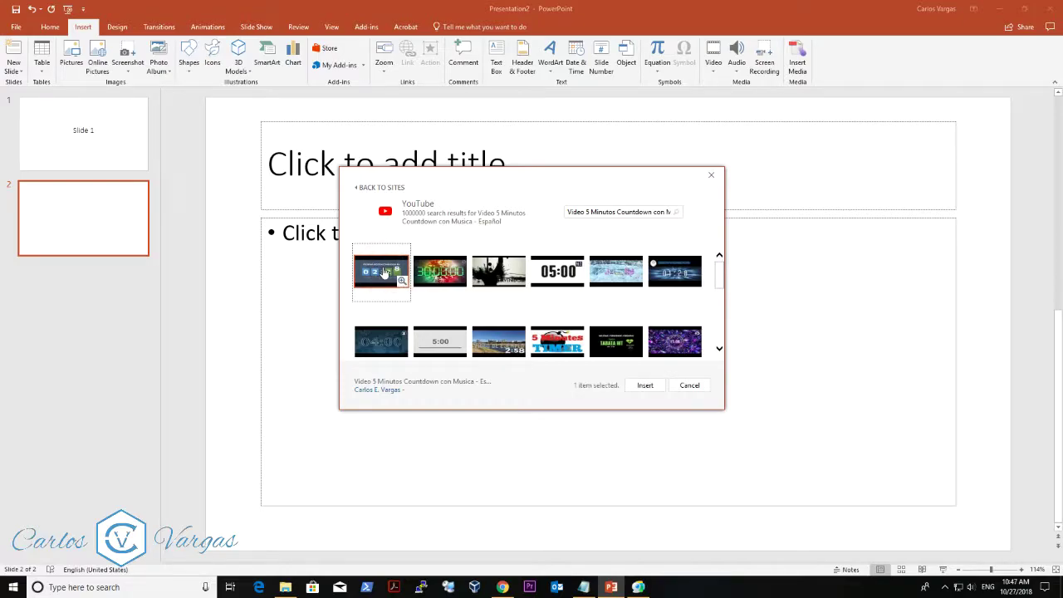
{"action": "left_click", "coordinate": [645, 386]}
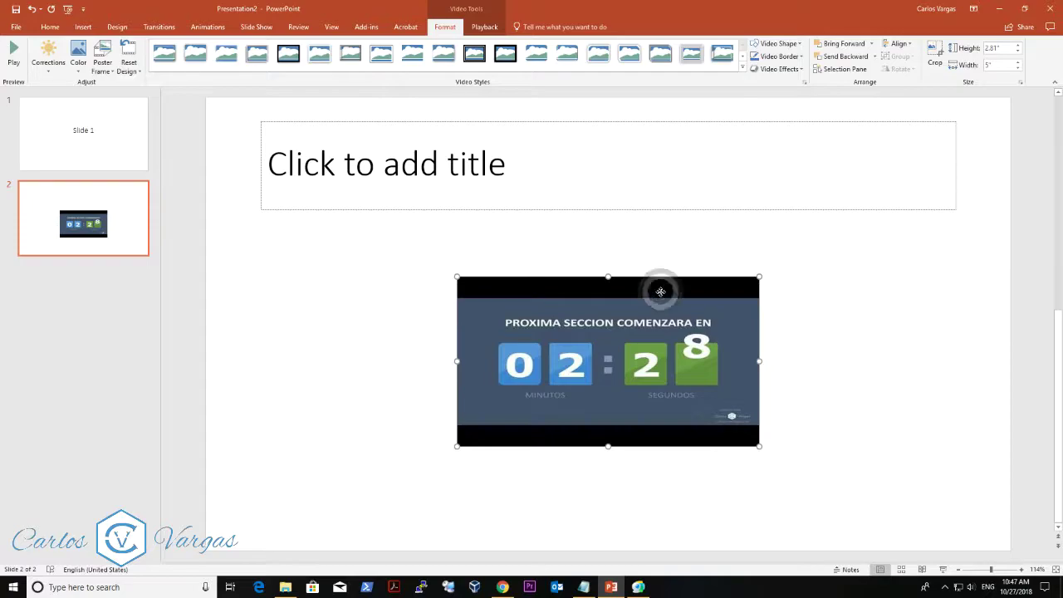
{"action": "left_click_drag", "start_coordinate": [658, 293], "coordinate": [413, 109]}
{"action": "left_click_drag", "start_coordinate": [534, 295], "coordinate": [837, 552]}
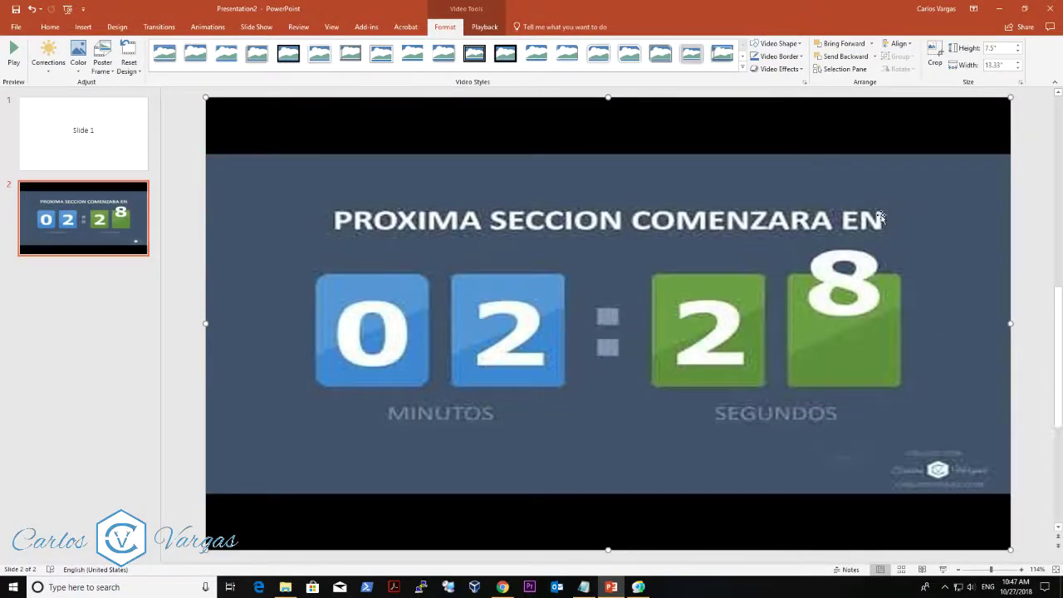
Set the countdown video's Start option to Automatically from its mini toolbar.
{"action": "left_click", "coordinate": [208, 28]}
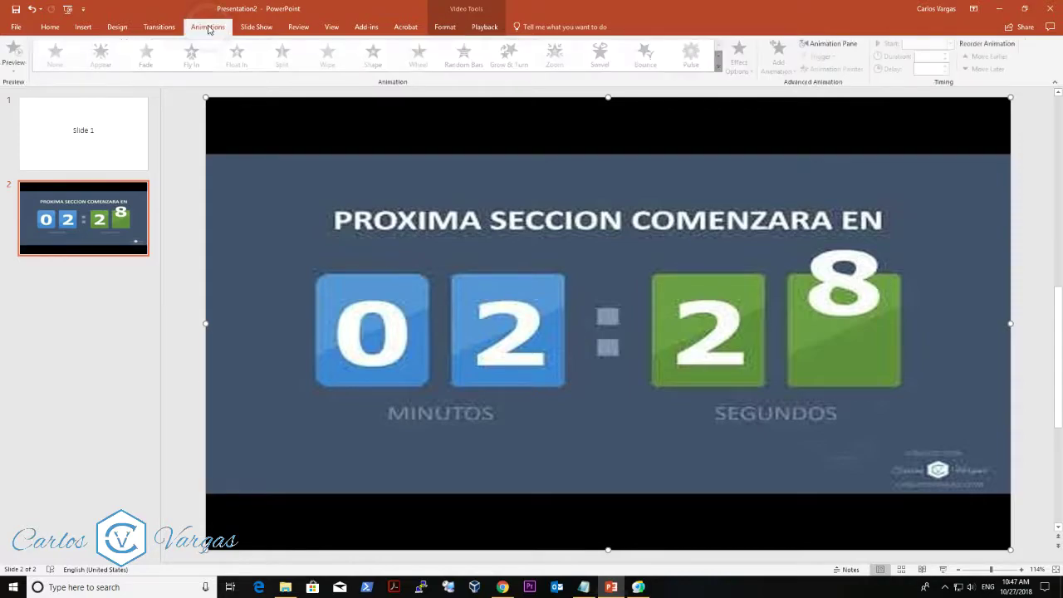
{"action": "left_click", "coordinate": [795, 136]}
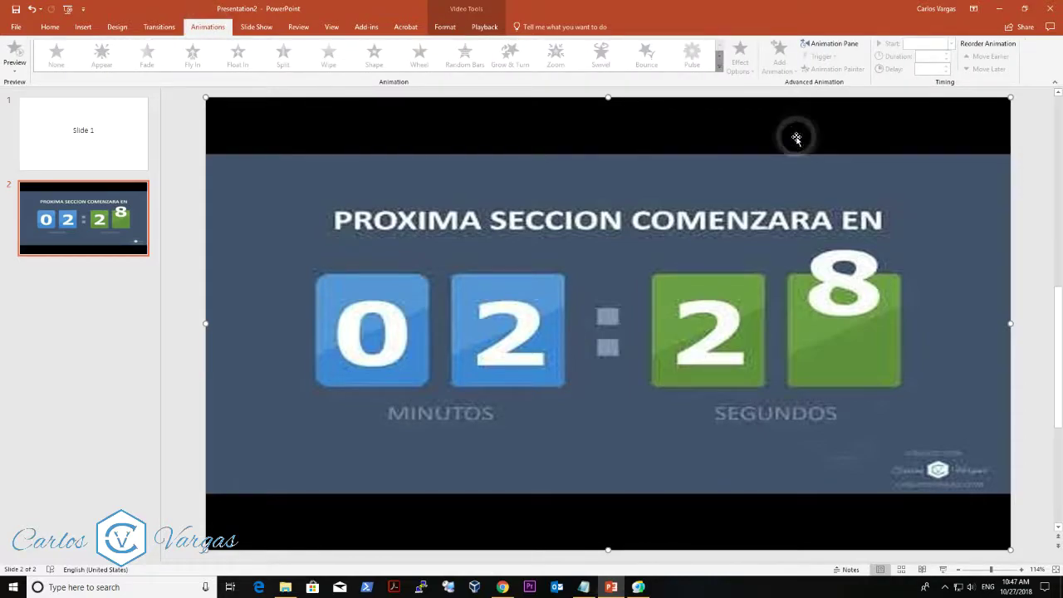
{"action": "right_click", "coordinate": [621, 123]}
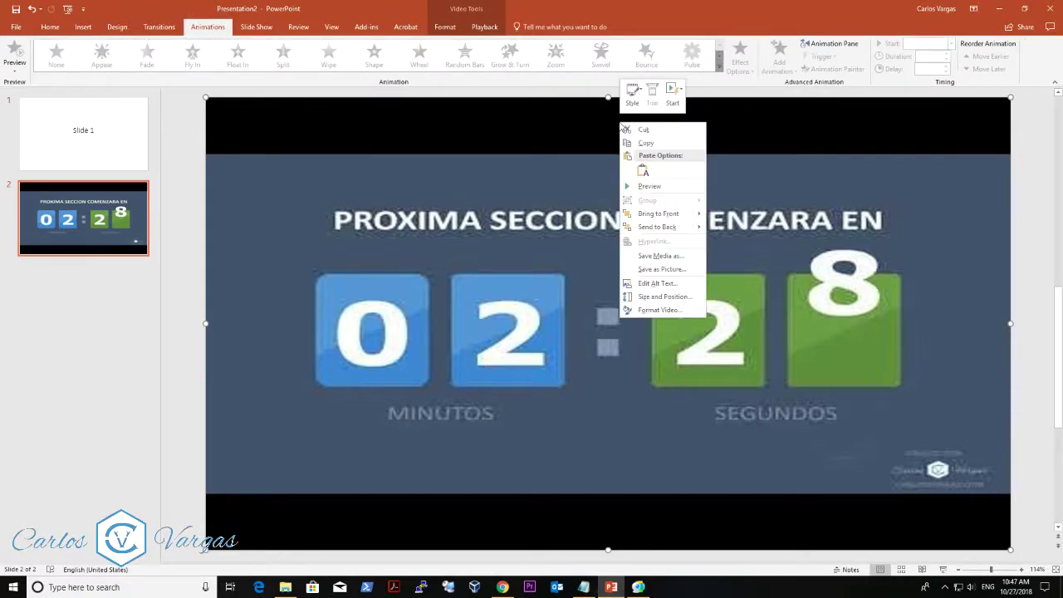
{"action": "left_click", "coordinate": [679, 96]}
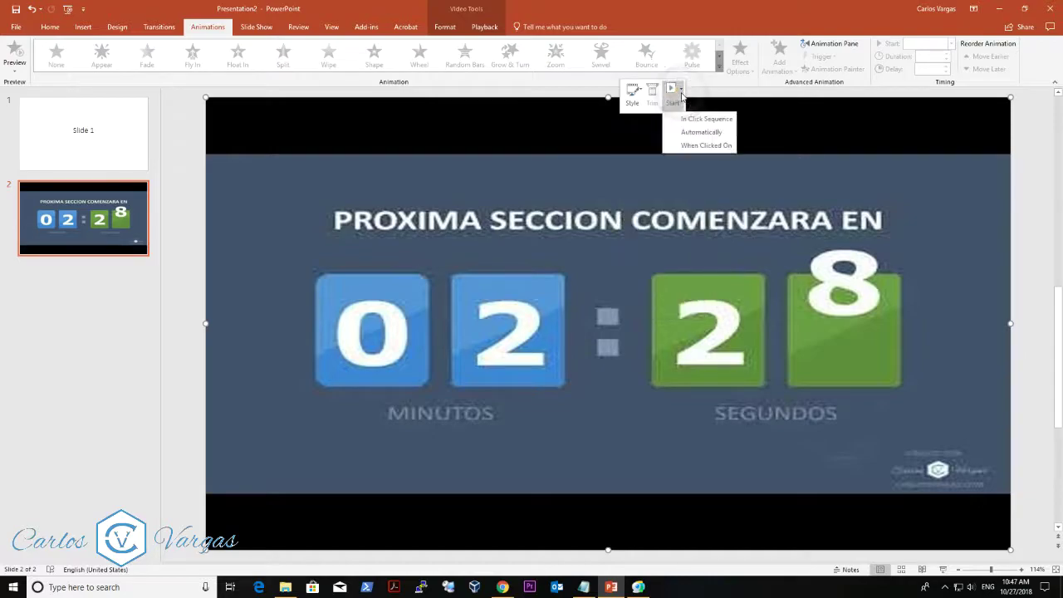
{"action": "left_click", "coordinate": [699, 135]}
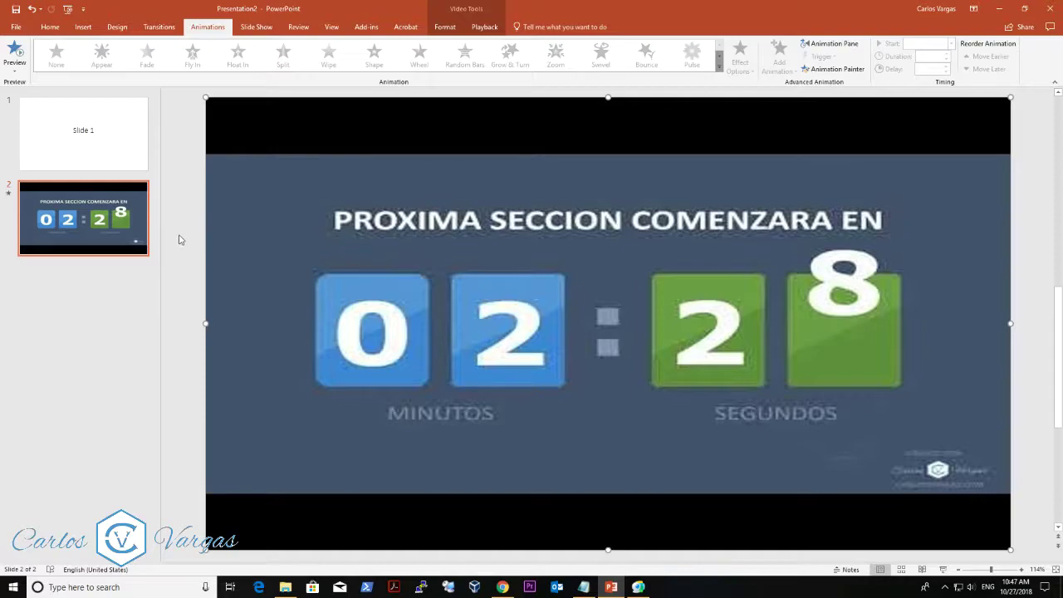
{"action": "left_click", "coordinate": [179, 241]}
Run a trial slide show from slide 2, then exit back to editing.
{"action": "left_click", "coordinate": [259, 27]}
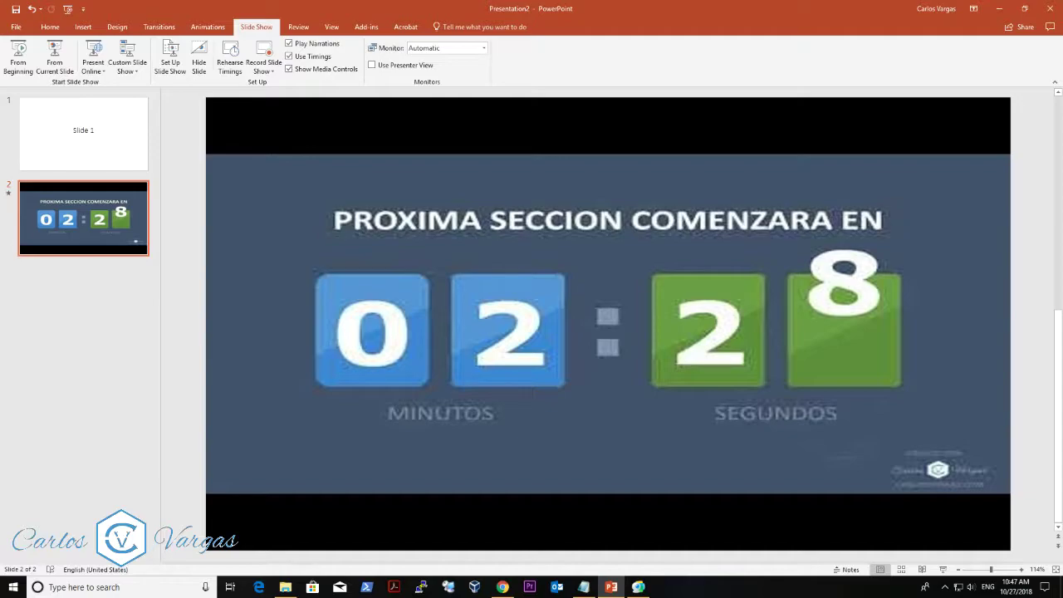
{"action": "key", "text": "F10"}
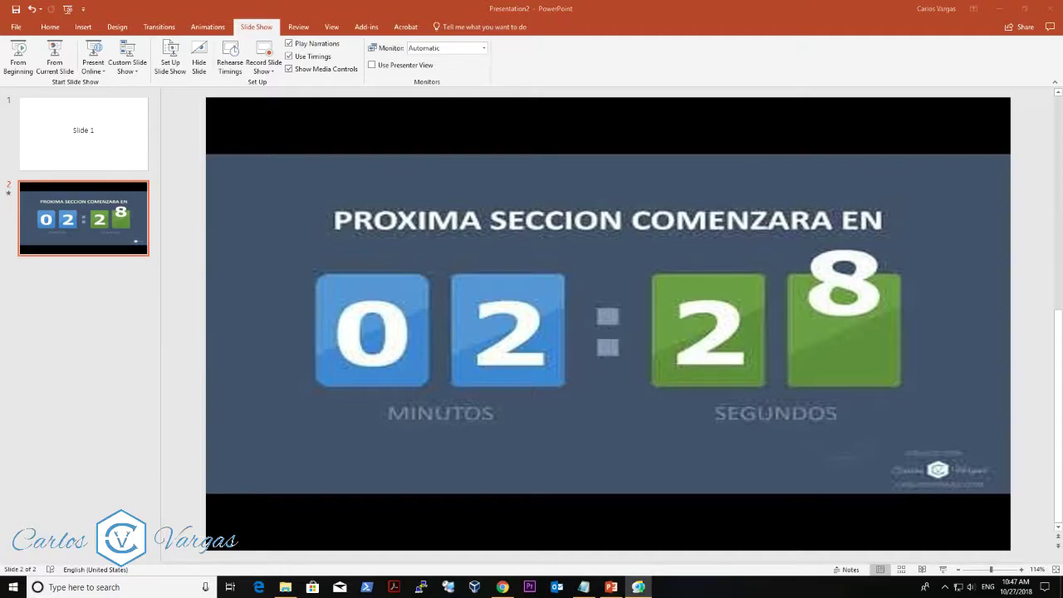
{"action": "left_click", "coordinate": [943, 571]}
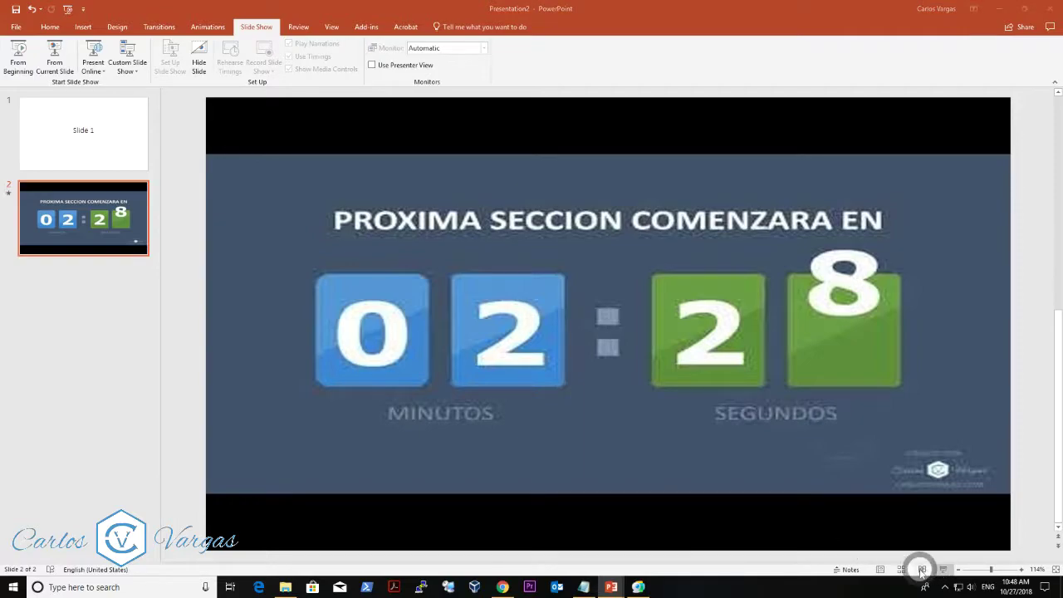
{"action": "left_click", "coordinate": [943, 572]}
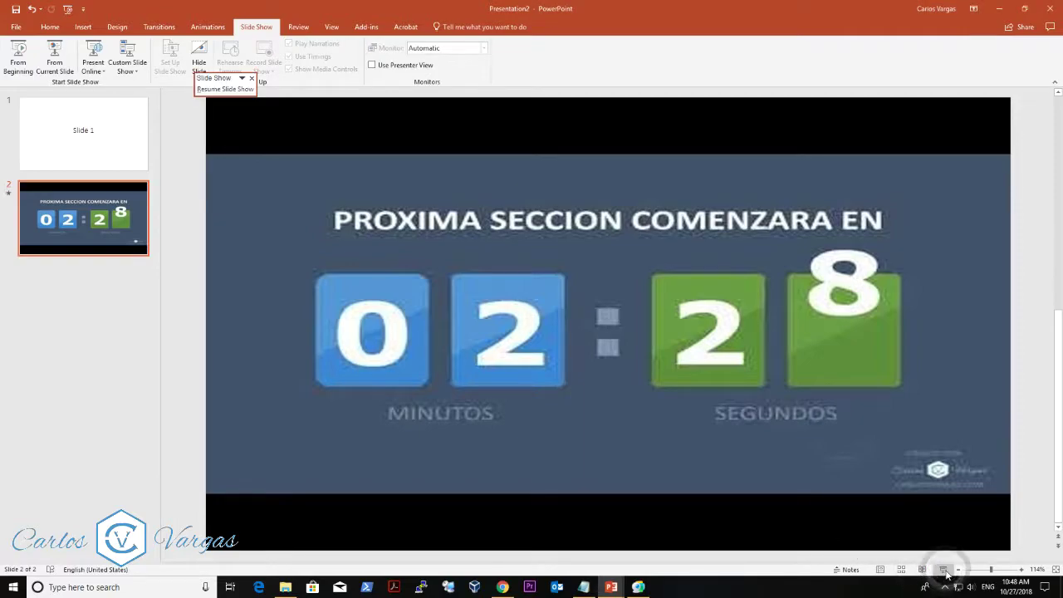
{"action": "left_click", "coordinate": [207, 88]}
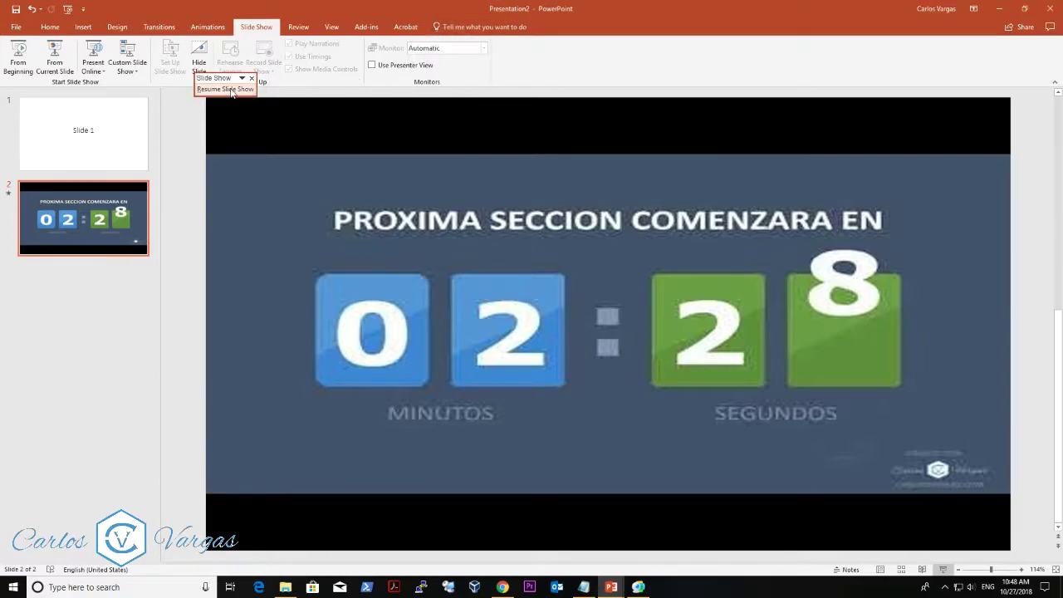
{"action": "left_click", "coordinate": [252, 78]}
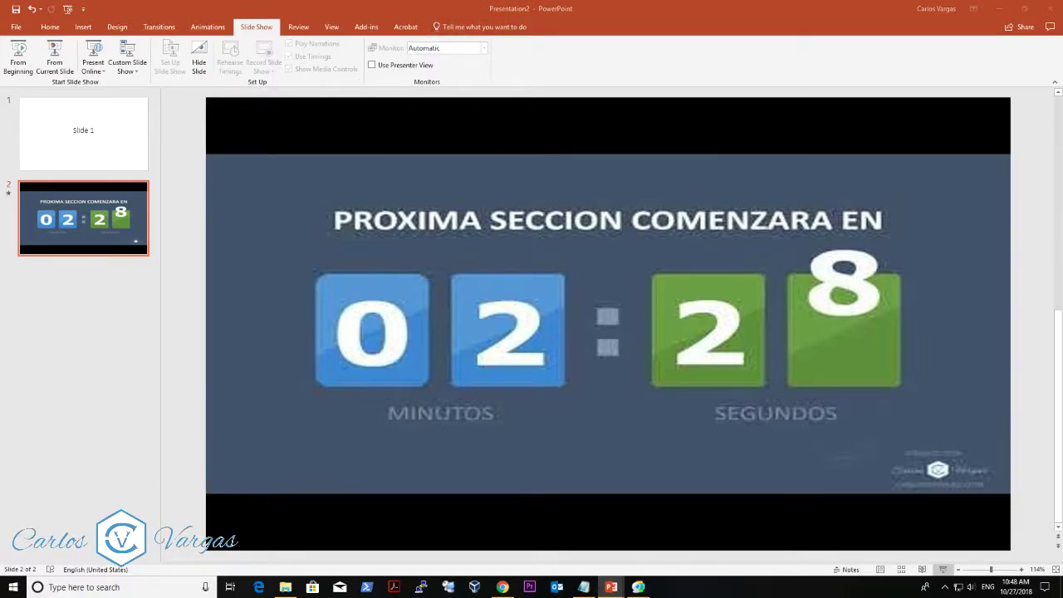
{"action": "key", "text": "Escape"}
Set the presentation Monitor to Primary Monitor and start the slide show on slide 2.
{"action": "left_click", "coordinate": [428, 50]}
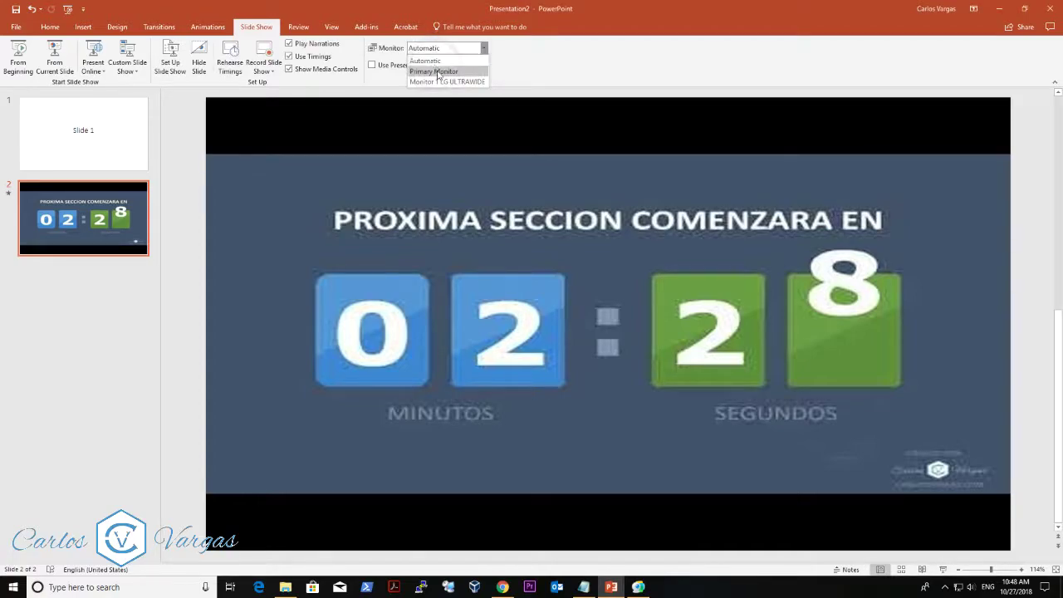
{"action": "left_click", "coordinate": [445, 72]}
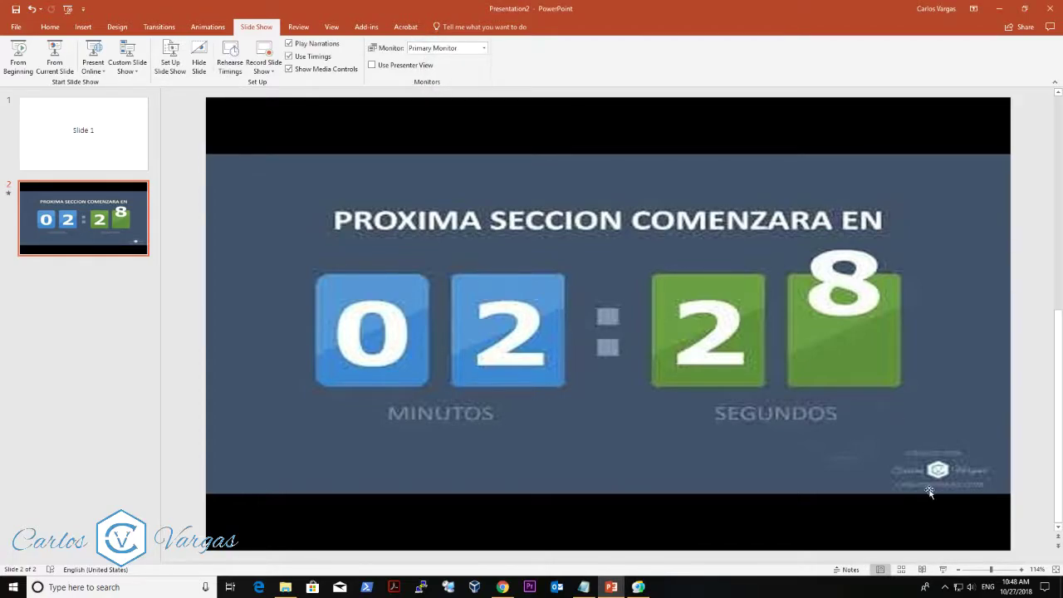
{"action": "left_click", "coordinate": [923, 570]}
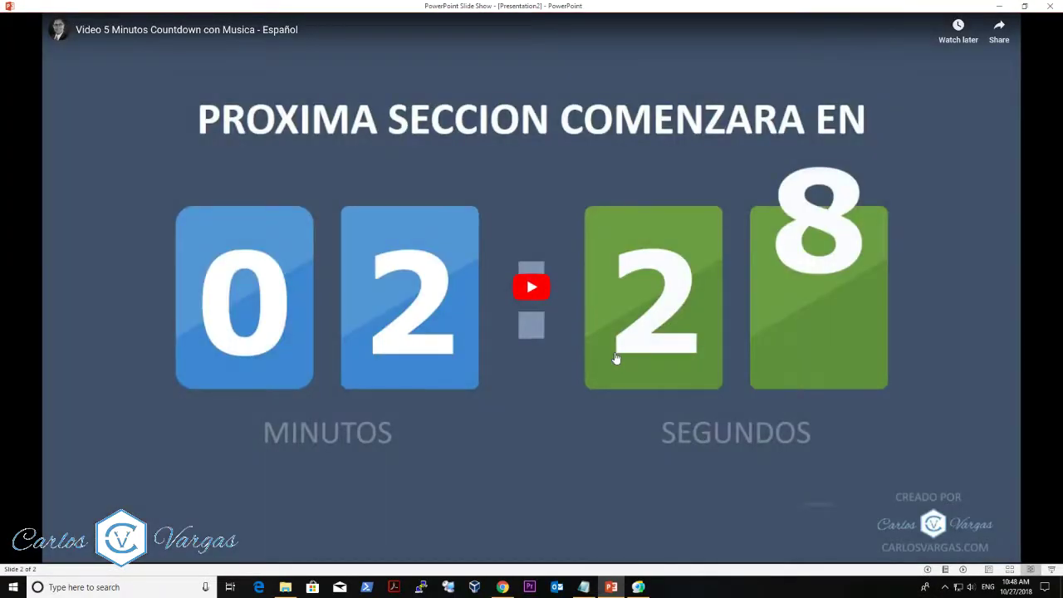
Play and pause the countdown, black out the screen with B, then exit with Esc.
{"action": "left_click", "coordinate": [524, 287]}
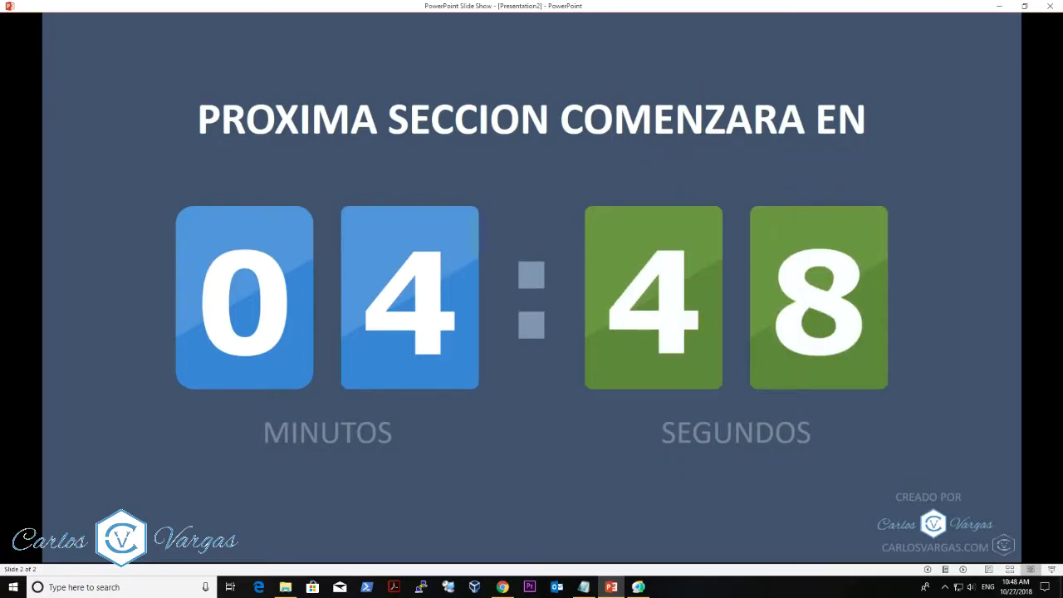
{"action": "mouse_move", "coordinate": [668, 241]}
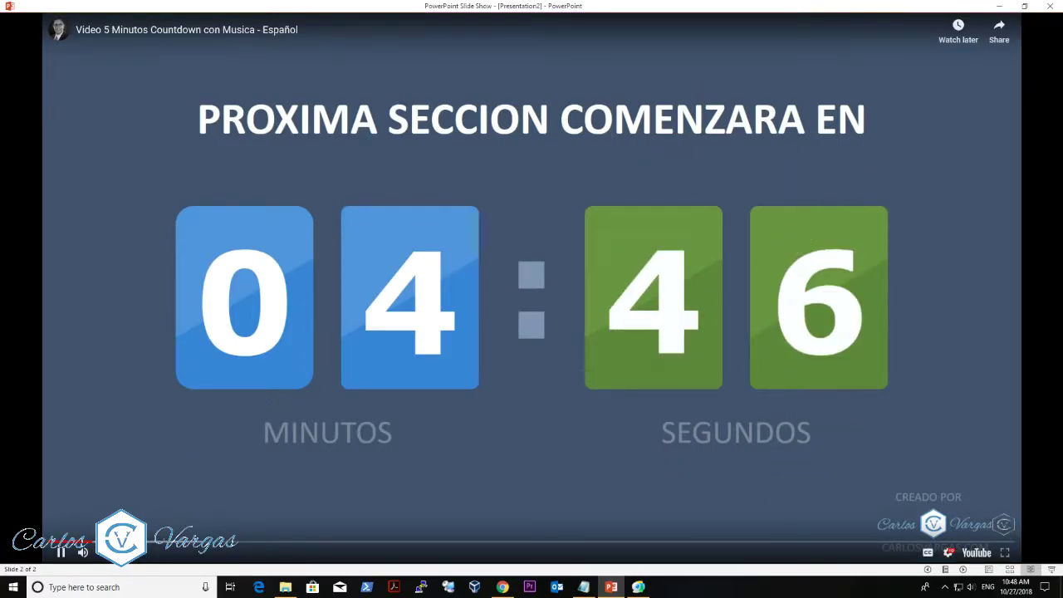
{"action": "left_click", "coordinate": [60, 552]}
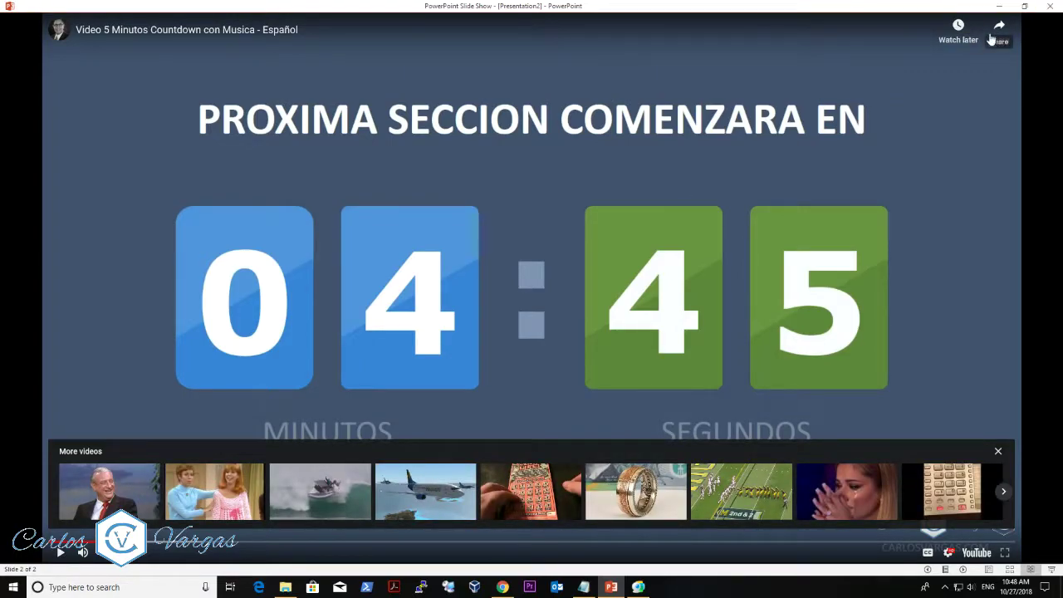
{"action": "key", "text": "b"}
{"action": "key", "text": "Escape"}
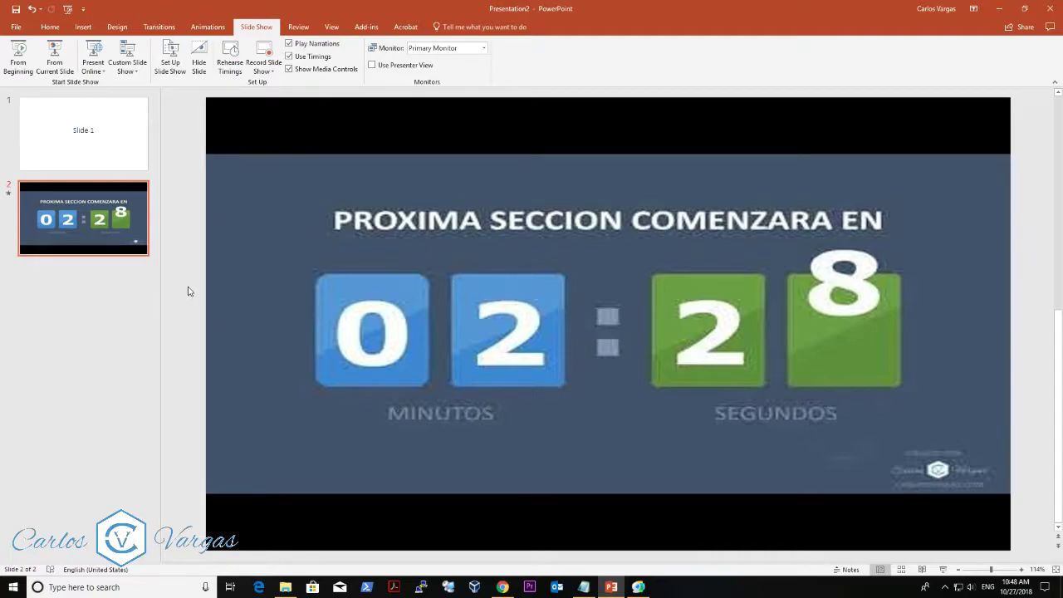
Add a new Title and Content slide 3 after the countdown slide, then open File Explorer.
{"action": "right_click", "coordinate": [118, 276]}
{"action": "left_click", "coordinate": [145, 316]}
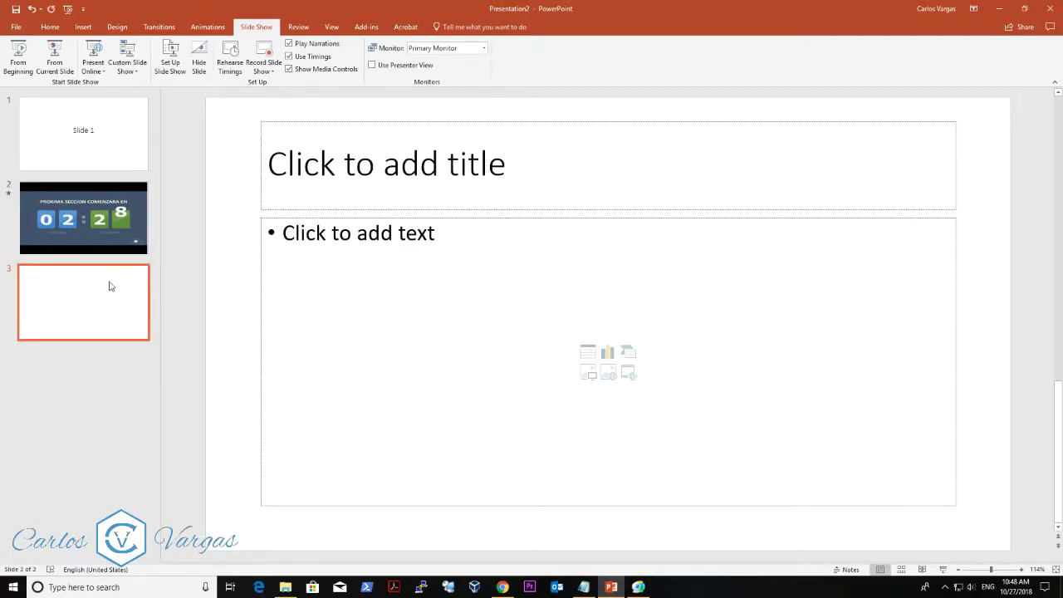
{"action": "left_click", "coordinate": [242, 246]}
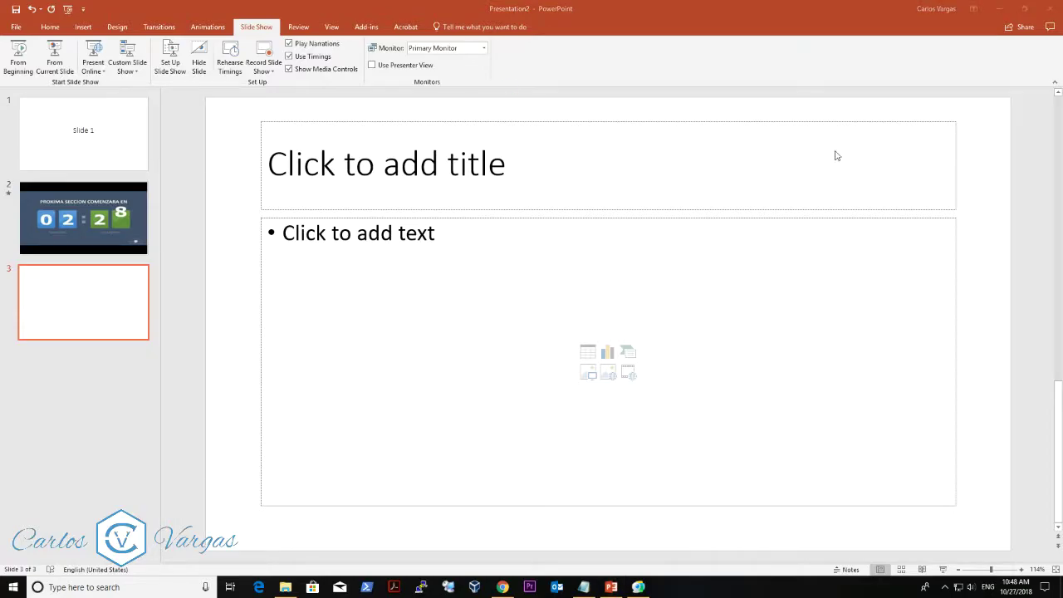
{"action": "key", "text": "super+e"}
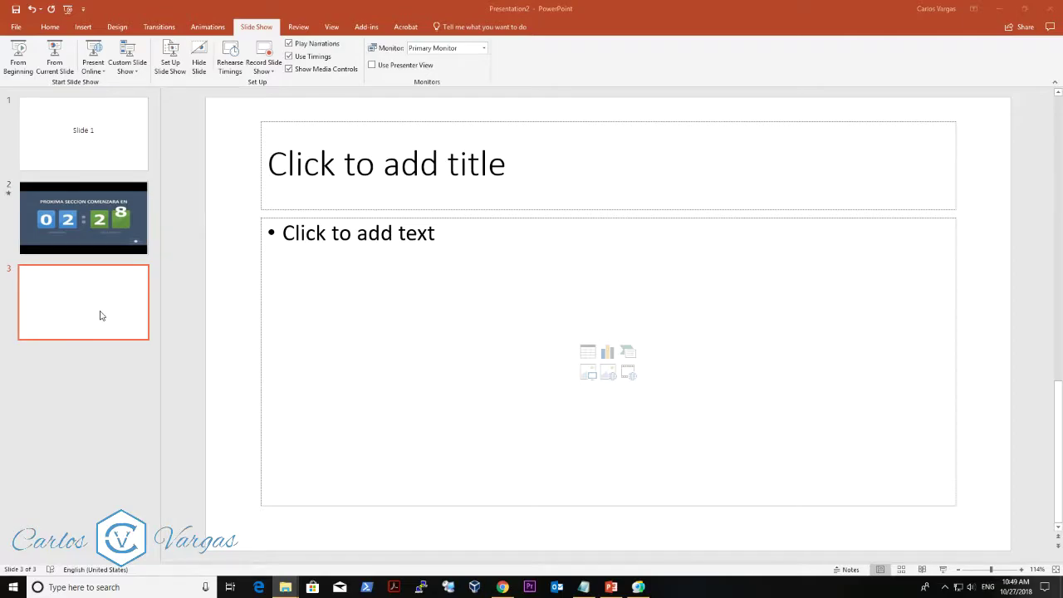
Insert CarlosVargasLogo.mp4 from this PC onto slide 3.
{"action": "left_click", "coordinate": [51, 25]}
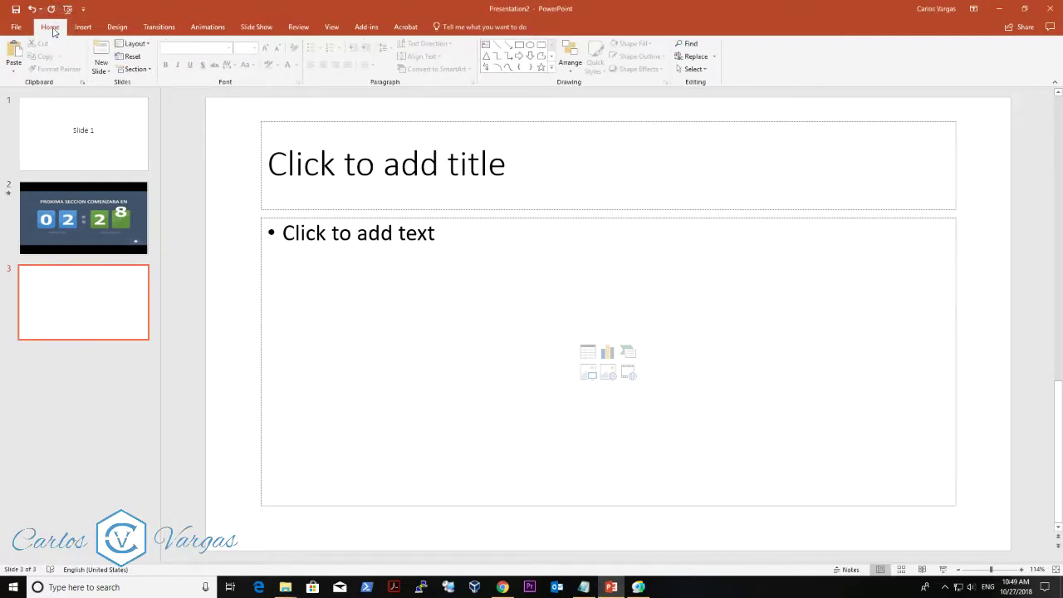
{"action": "left_click", "coordinate": [86, 31]}
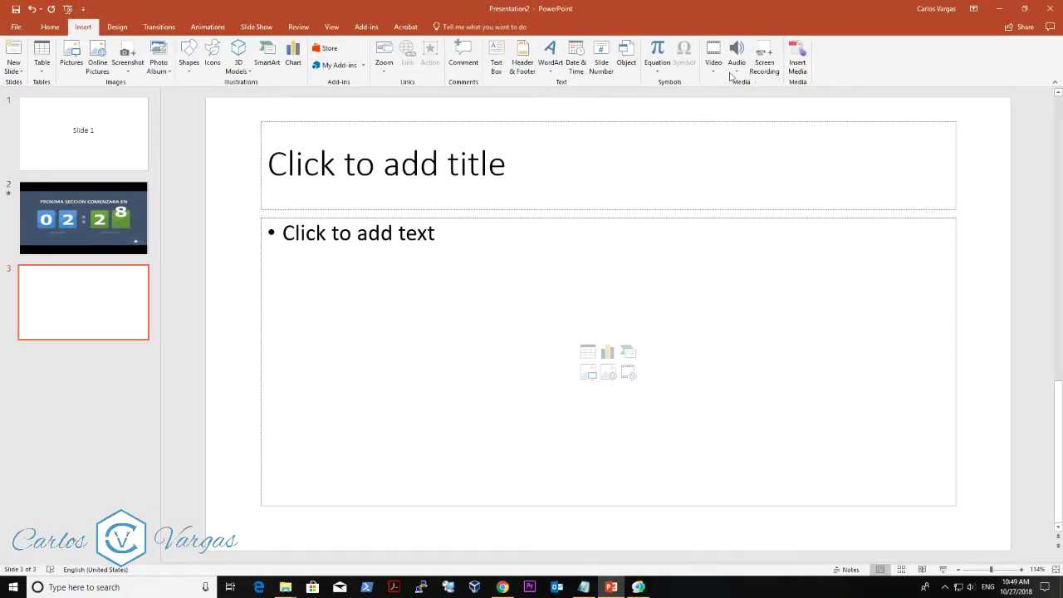
{"action": "left_click", "coordinate": [714, 70]}
{"action": "left_click", "coordinate": [735, 101]}
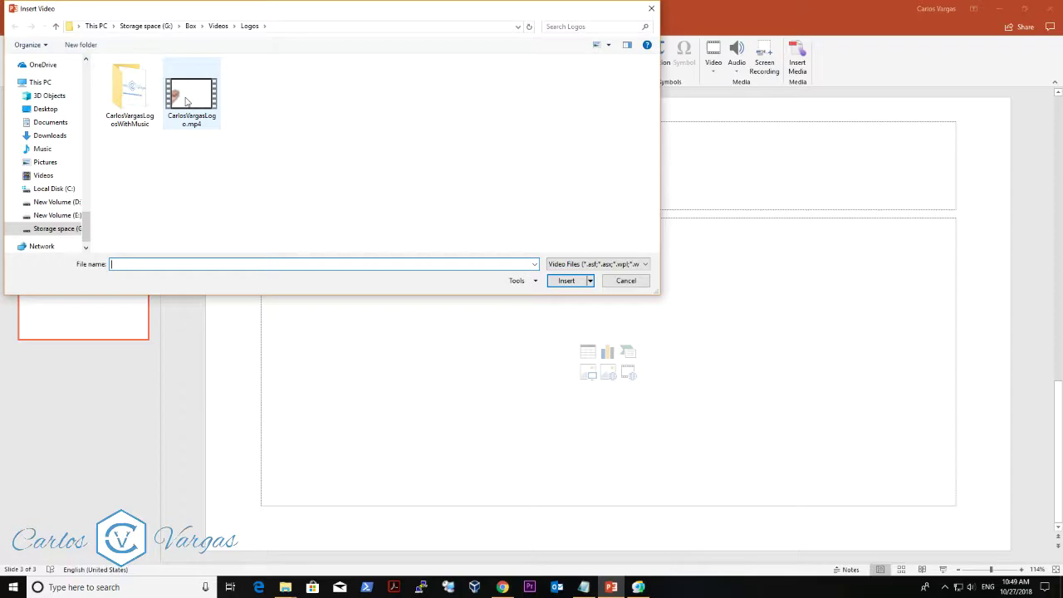
{"action": "left_click", "coordinate": [192, 103]}
{"action": "left_click", "coordinate": [566, 280]}
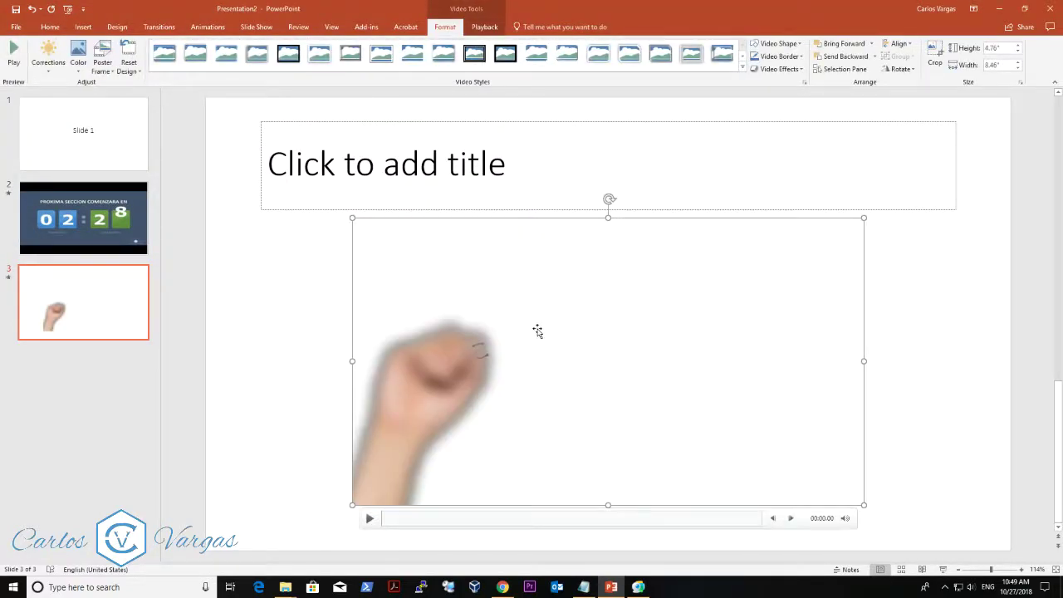
Move and stretch the logo video to fill the slide at 7.5" by 13.33".
{"action": "left_click_drag", "start_coordinate": [548, 346], "coordinate": [407, 228]}
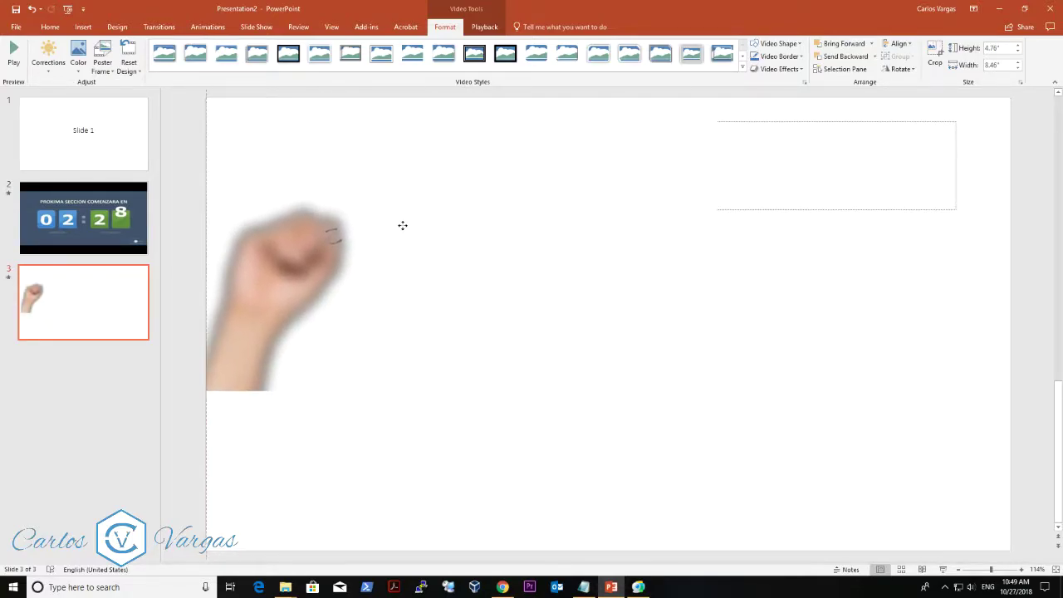
{"action": "left_click", "coordinate": [722, 247]}
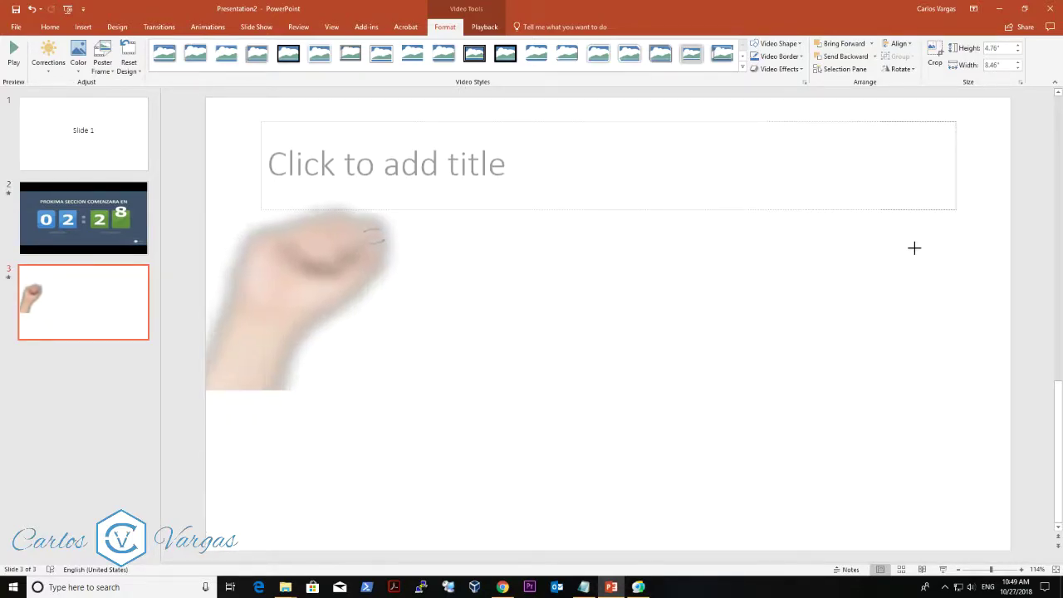
{"action": "left_click_drag", "start_coordinate": [1019, 270], "coordinate": [1011, 266]}
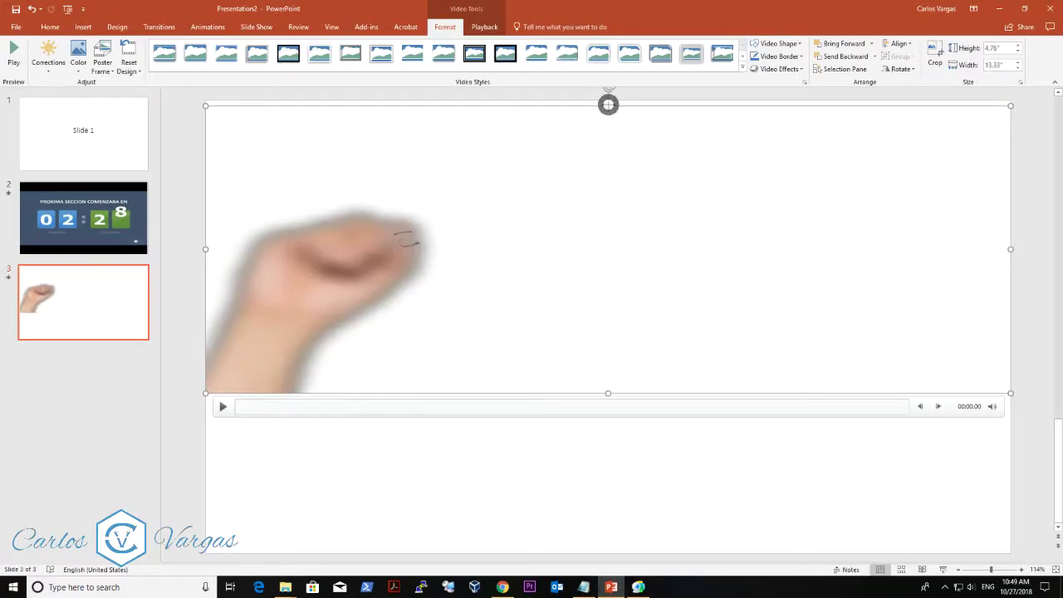
{"action": "left_click_drag", "start_coordinate": [608, 104], "coordinate": [607, 100]}
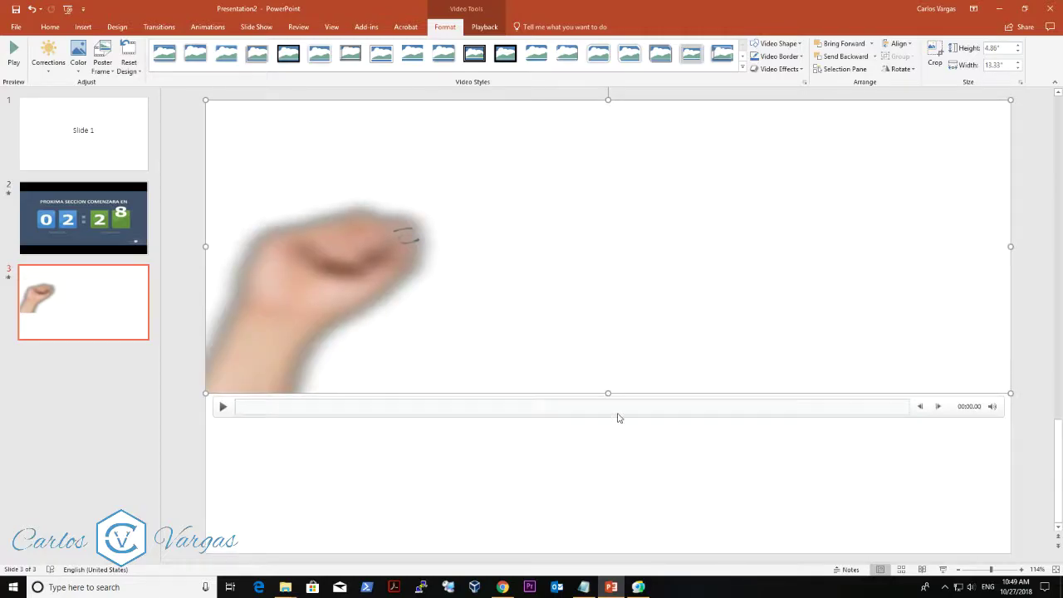
{"action": "left_click_drag", "start_coordinate": [608, 393], "coordinate": [596, 550]}
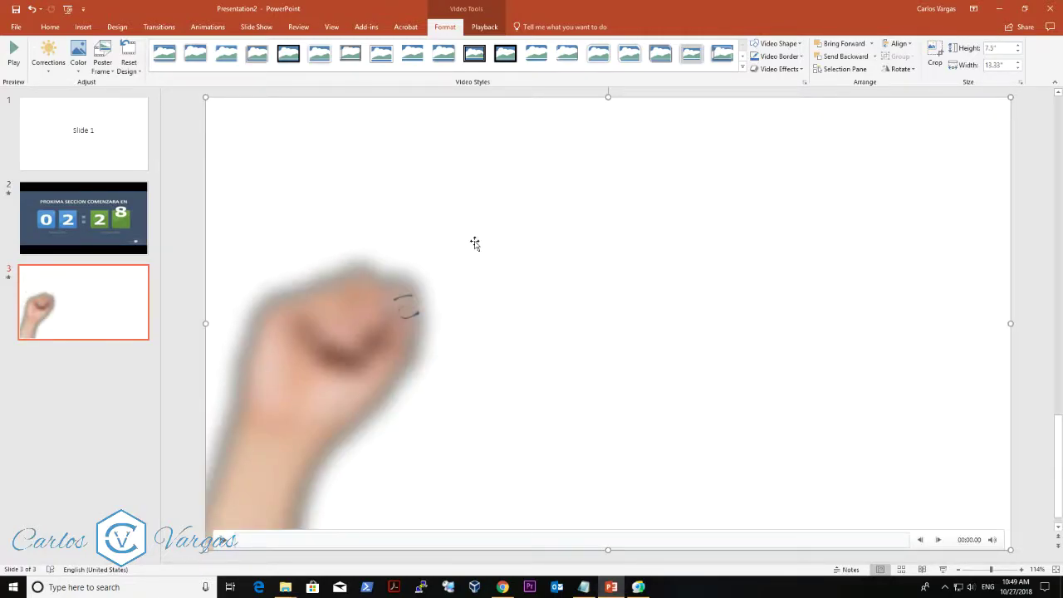
Open the Animation Pane to list slide 3's video play and pause effects.
{"action": "left_click", "coordinate": [206, 25]}
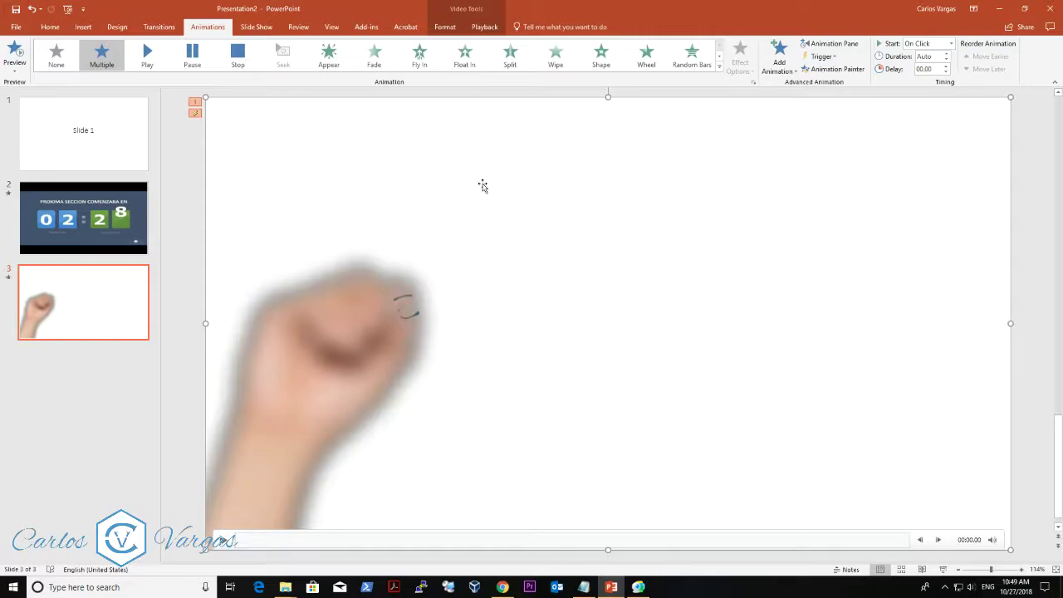
{"action": "left_click", "coordinate": [848, 46]}
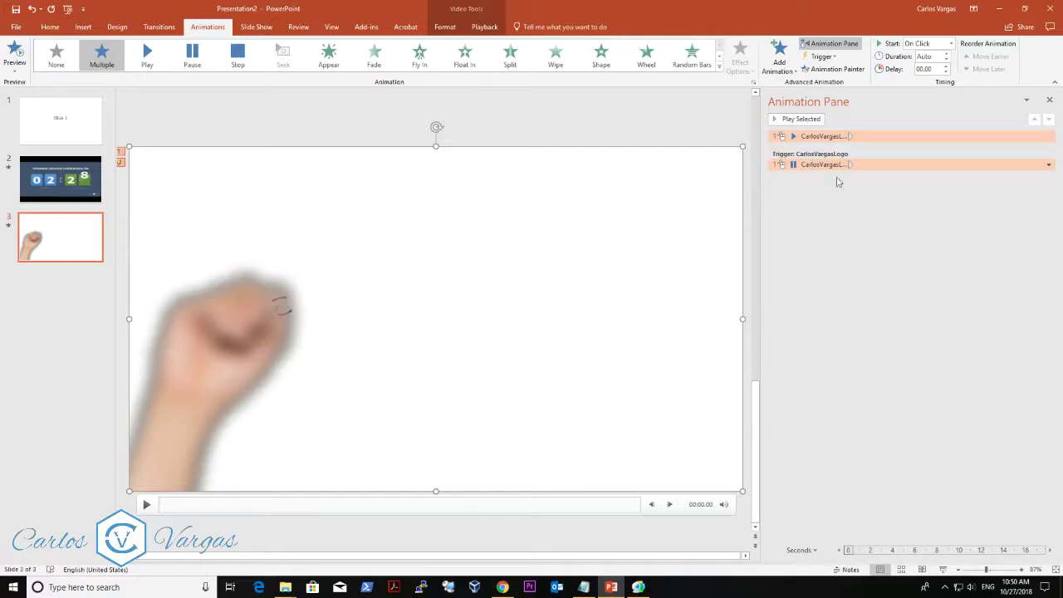
Change the logo video's play effect from On Click to Start With Previous.
{"action": "left_click", "coordinate": [877, 135]}
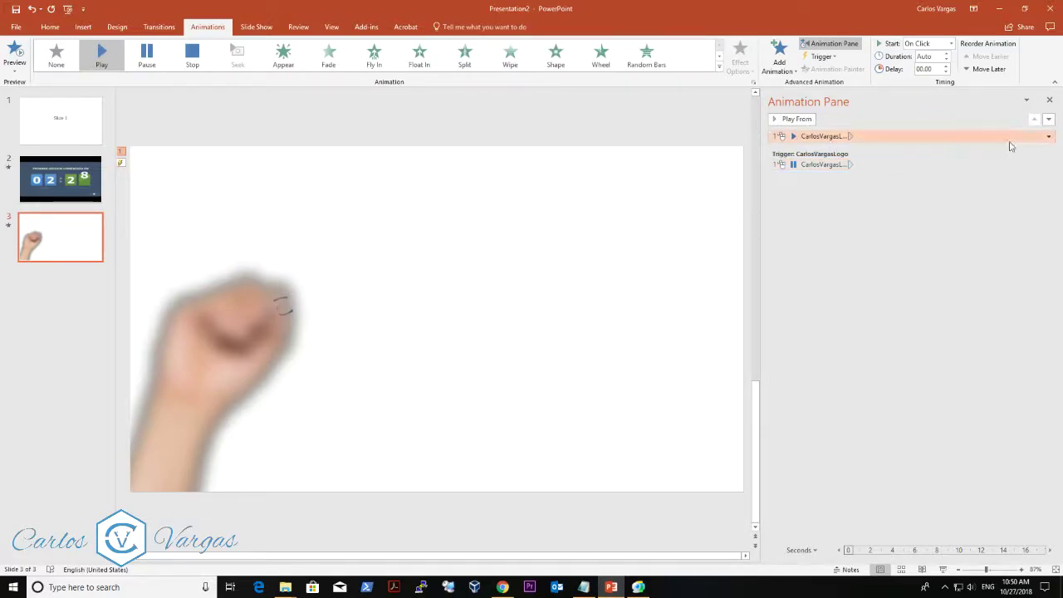
{"action": "left_click", "coordinate": [1050, 137]}
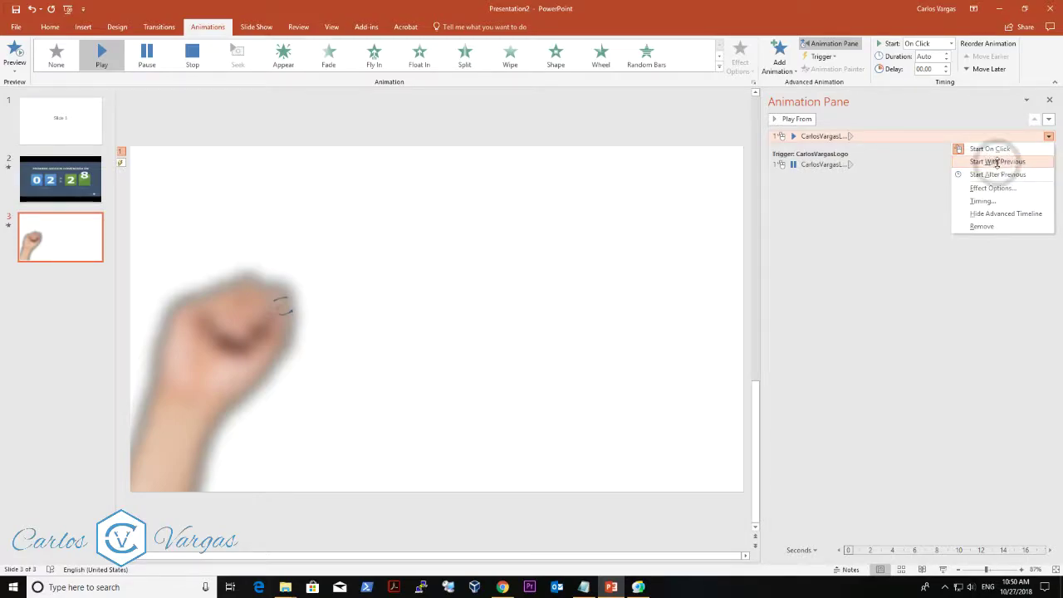
{"action": "left_click", "coordinate": [997, 162]}
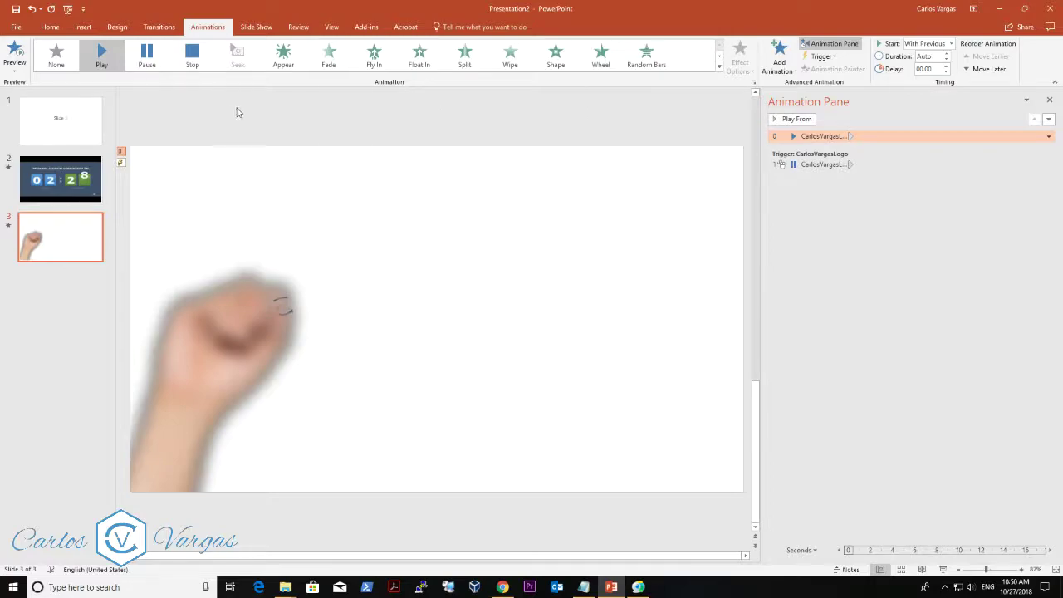
Insert a new slide before the logo slide and title it 'Slide 2'.
{"action": "right_click", "coordinate": [65, 209]}
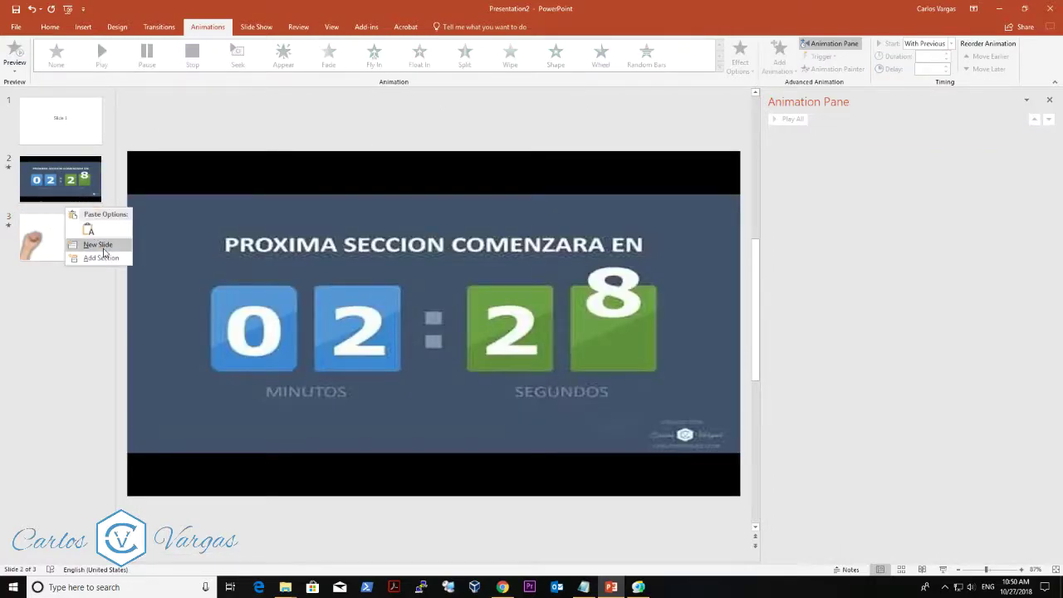
{"action": "left_click", "coordinate": [100, 245]}
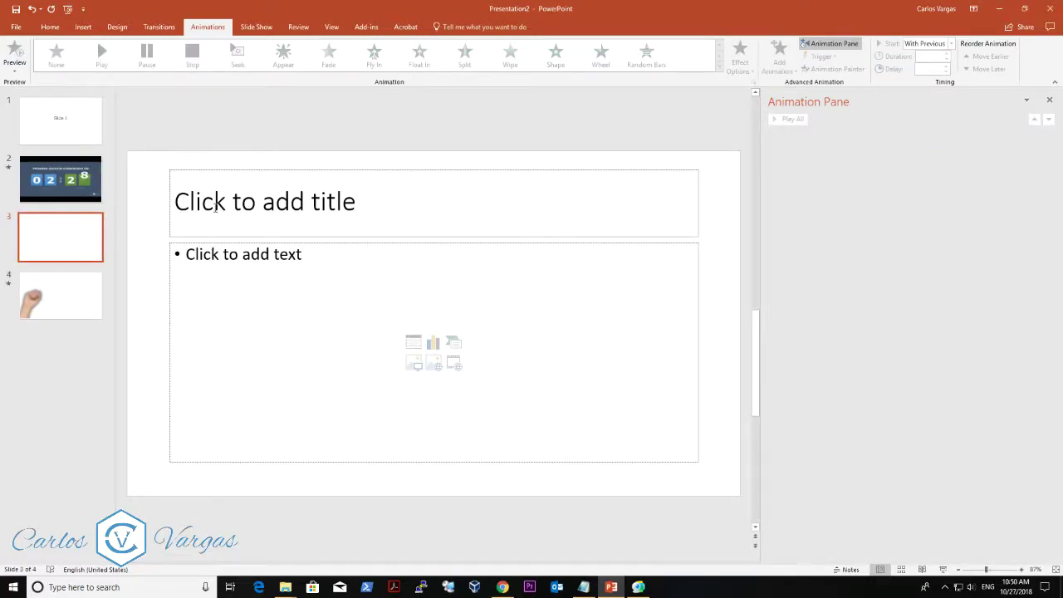
{"action": "left_click", "coordinate": [215, 208]}
{"action": "type", "text": "Slide "}
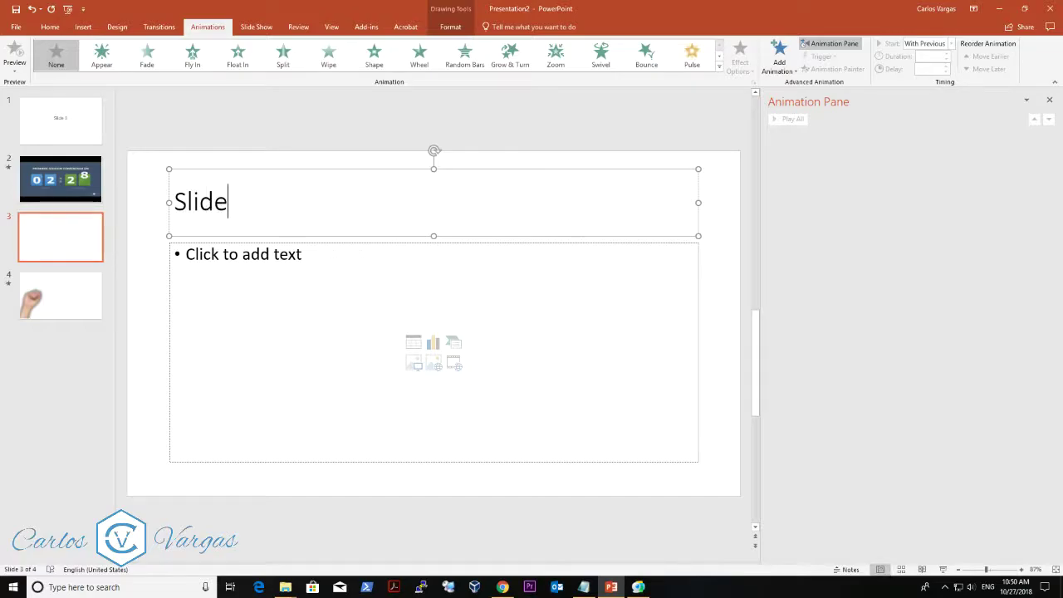
{"action": "type", "text": "2"}
{"action": "key", "text": "BackSpace"}
{"action": "type", "text": "2"}
Close the Animation Pane and start viewing the presentation from the new slide.
{"action": "left_click", "coordinate": [591, 125]}
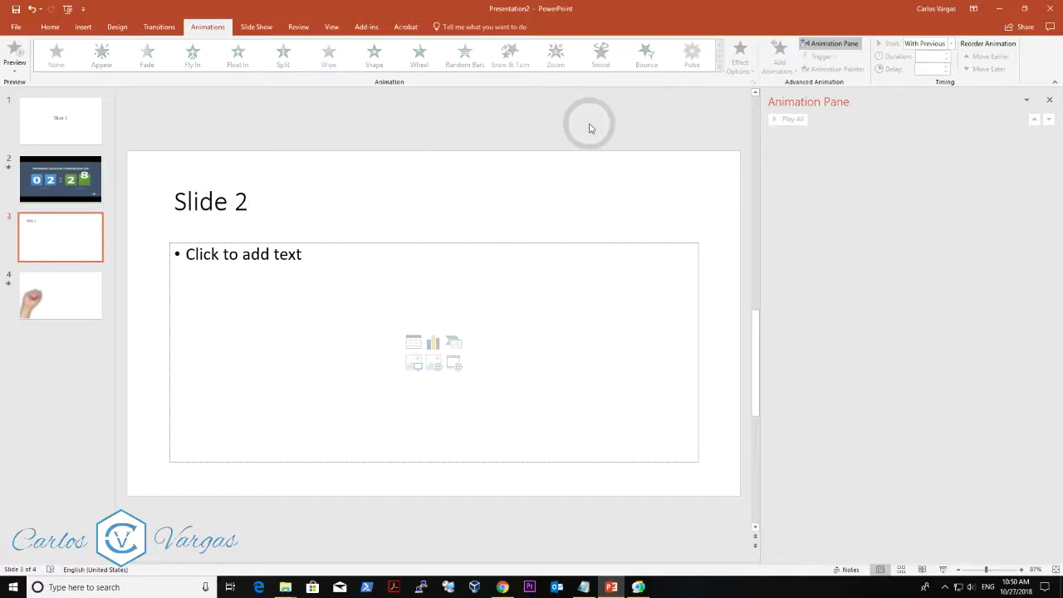
{"action": "left_click", "coordinate": [1050, 102]}
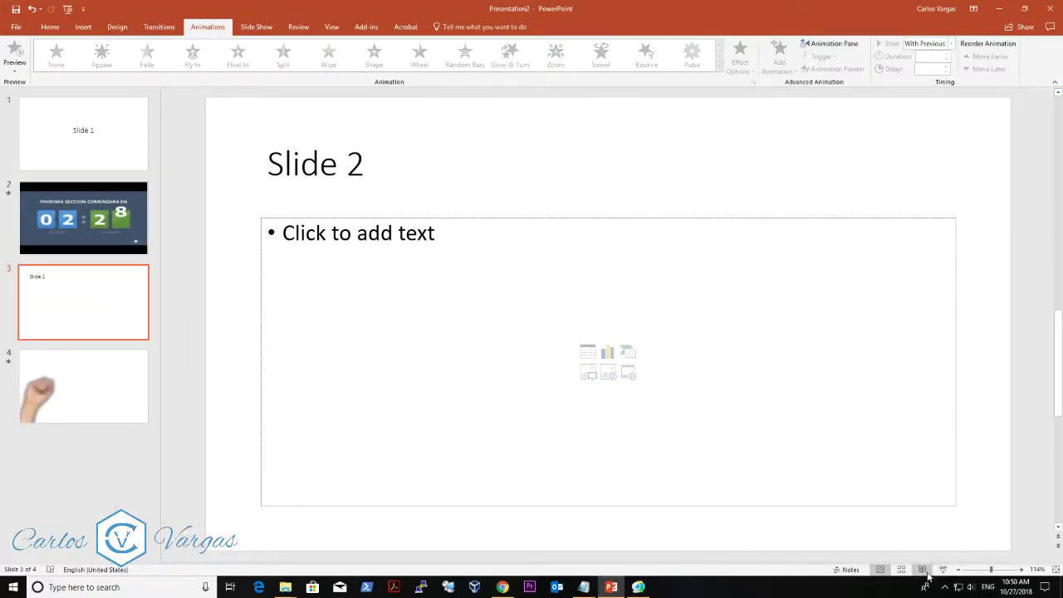
{"action": "left_click", "coordinate": [923, 571]}
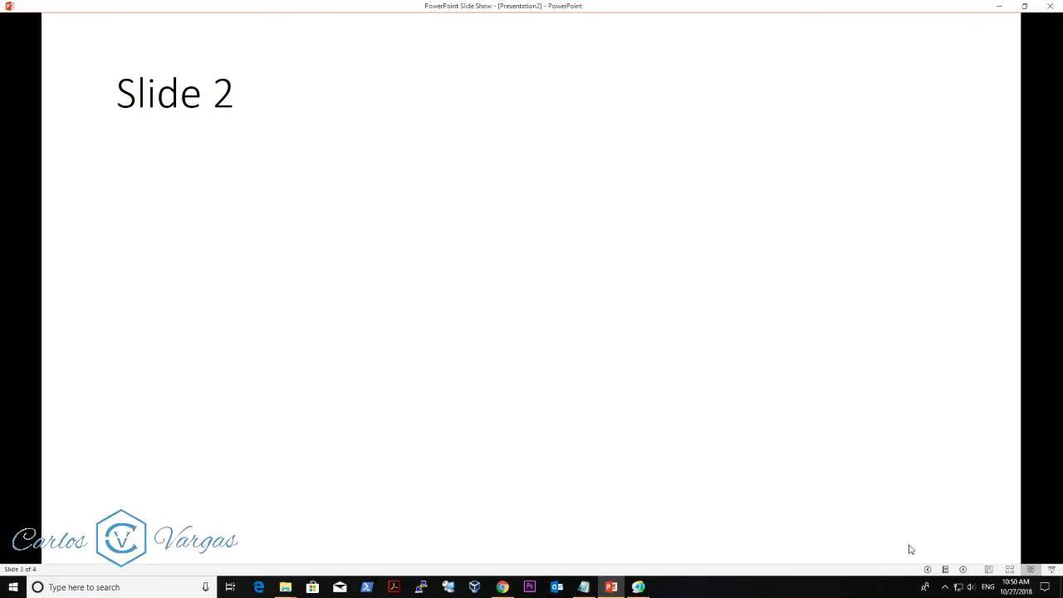
Advance the slide show to slide 4 so the logo video plays automatically.
{"action": "left_click", "coordinate": [976, 538]}
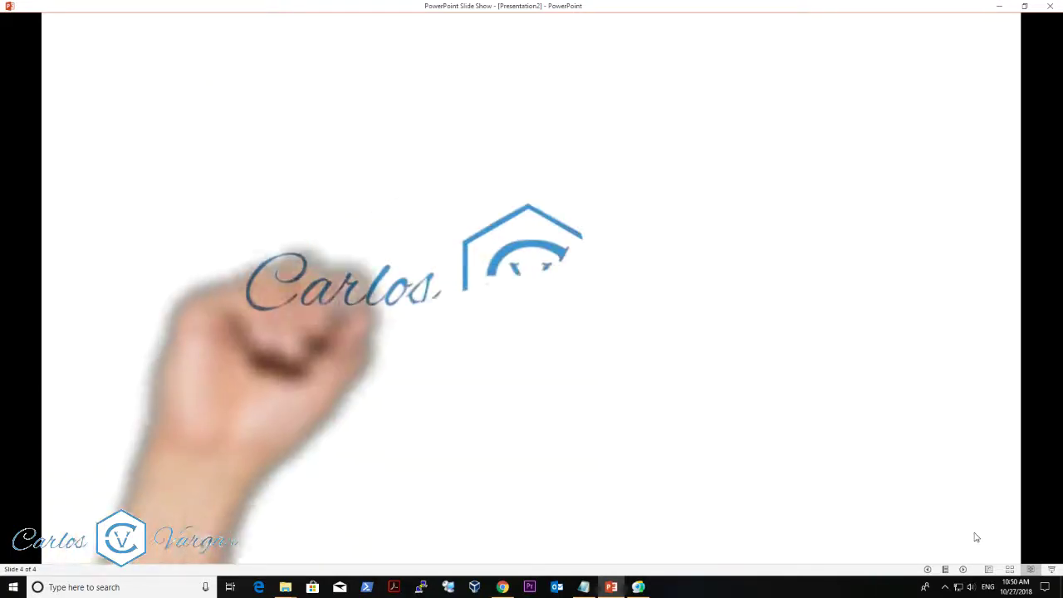